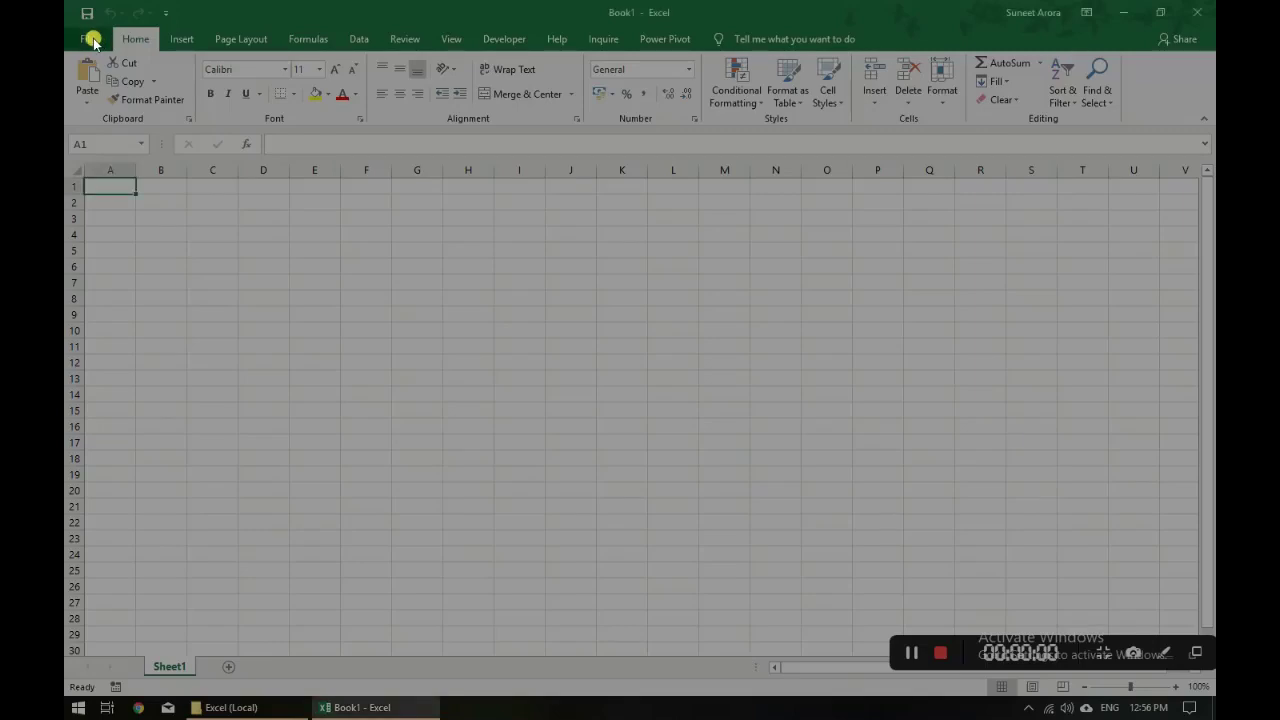
- Start a Get Data import from a Microsoft Access Database on the Data tab
{"action": "left_click", "coordinate": [342, 39]}
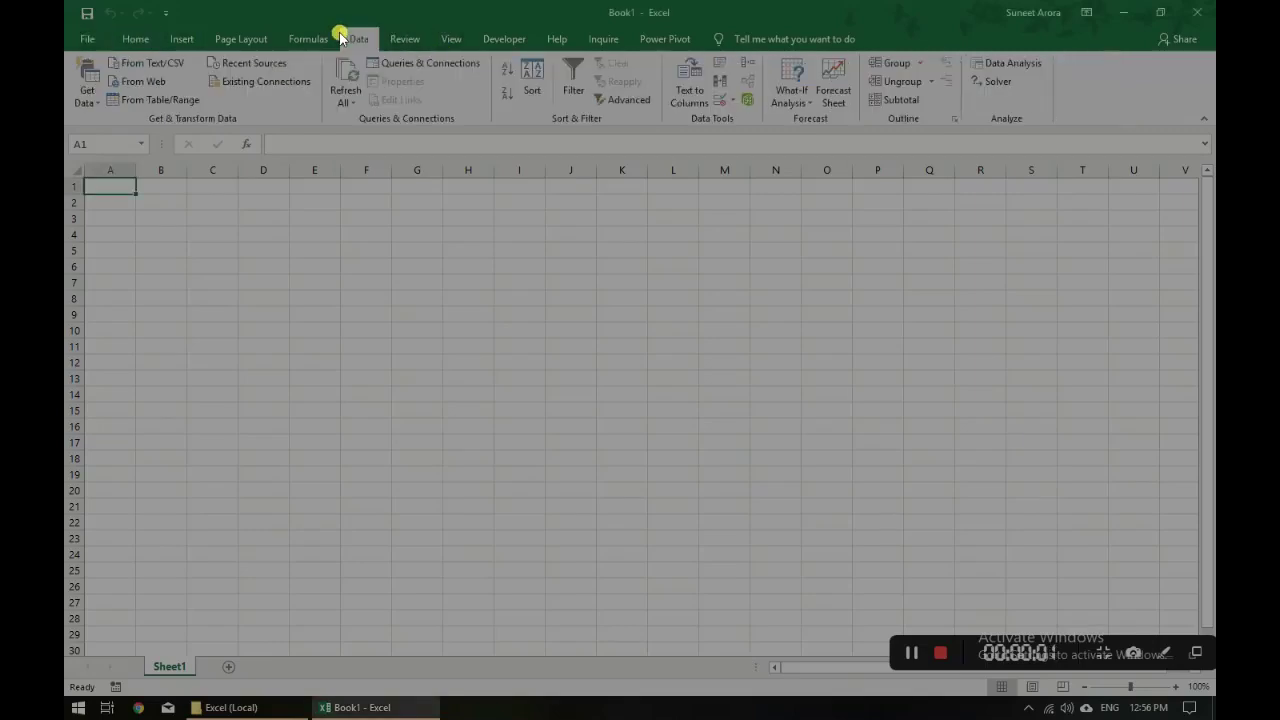
{"action": "left_click", "coordinate": [89, 96]}
{"action": "mouse_move", "coordinate": [140, 165]}
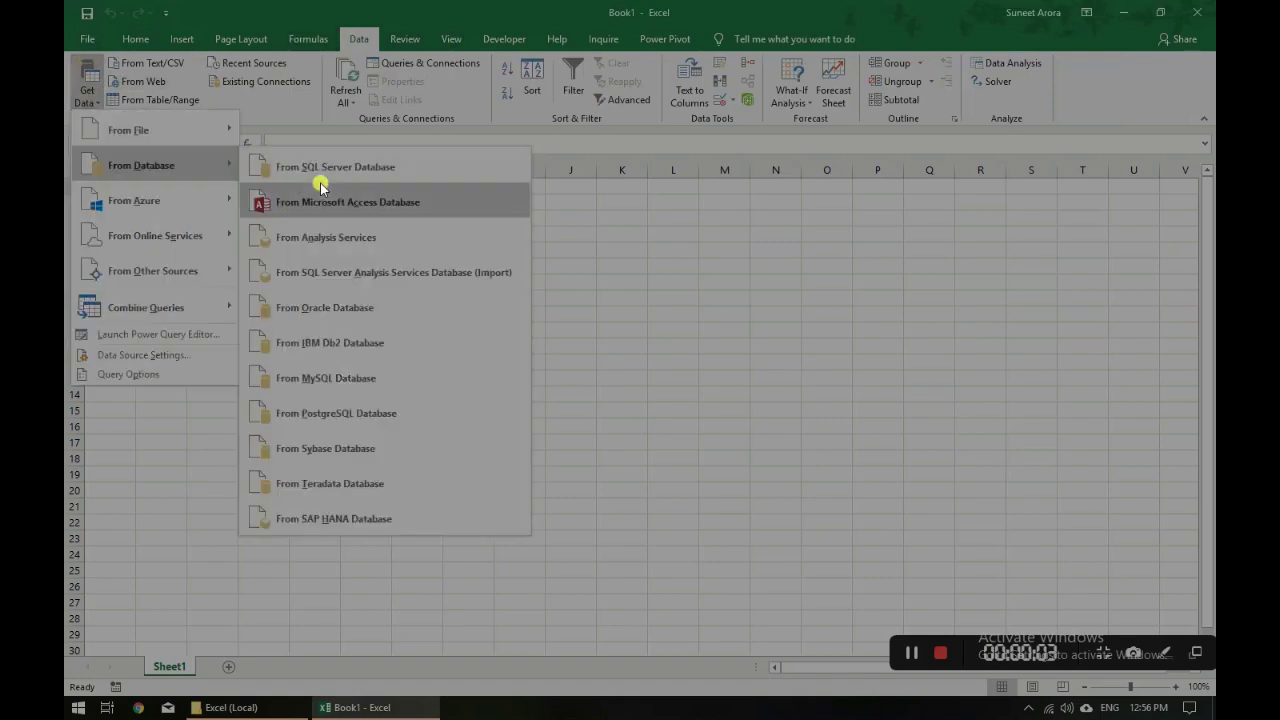
{"action": "left_click", "coordinate": [321, 187]}
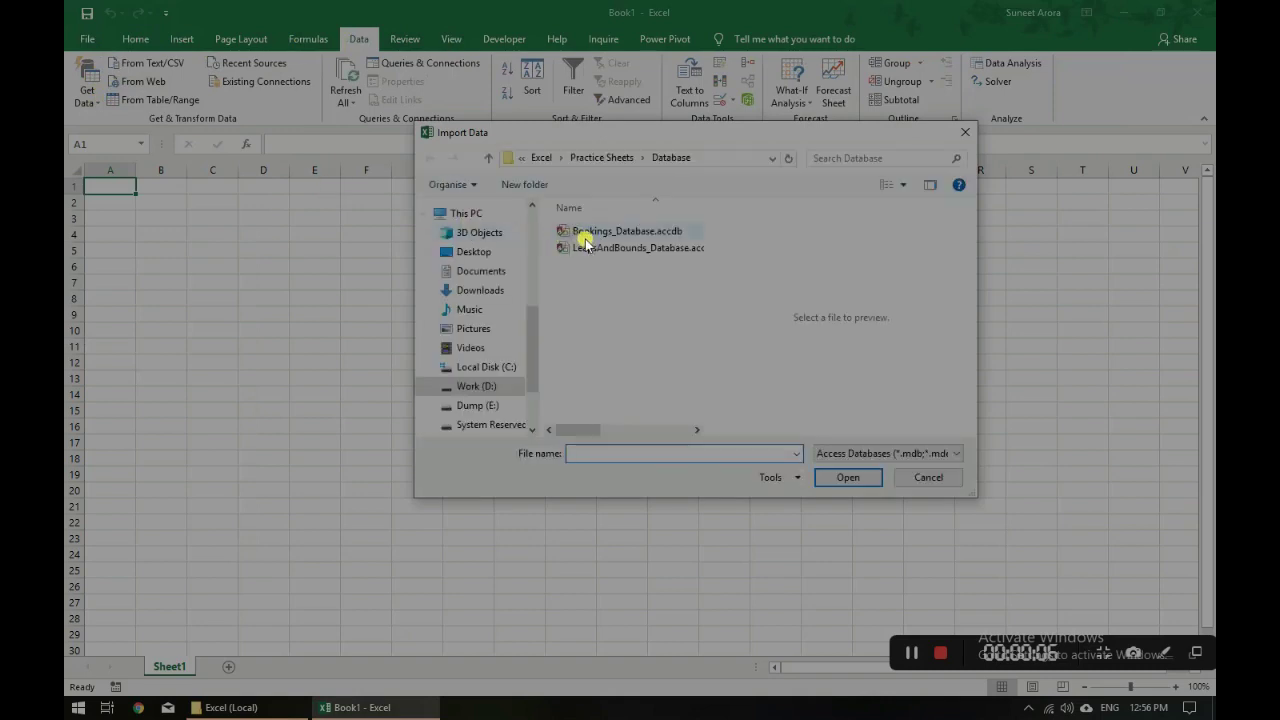
- Open LeapsAndBounds_Database.accdb in the Navigator
{"action": "left_click", "coordinate": [596, 250]}
{"action": "left_click", "coordinate": [847, 477]}
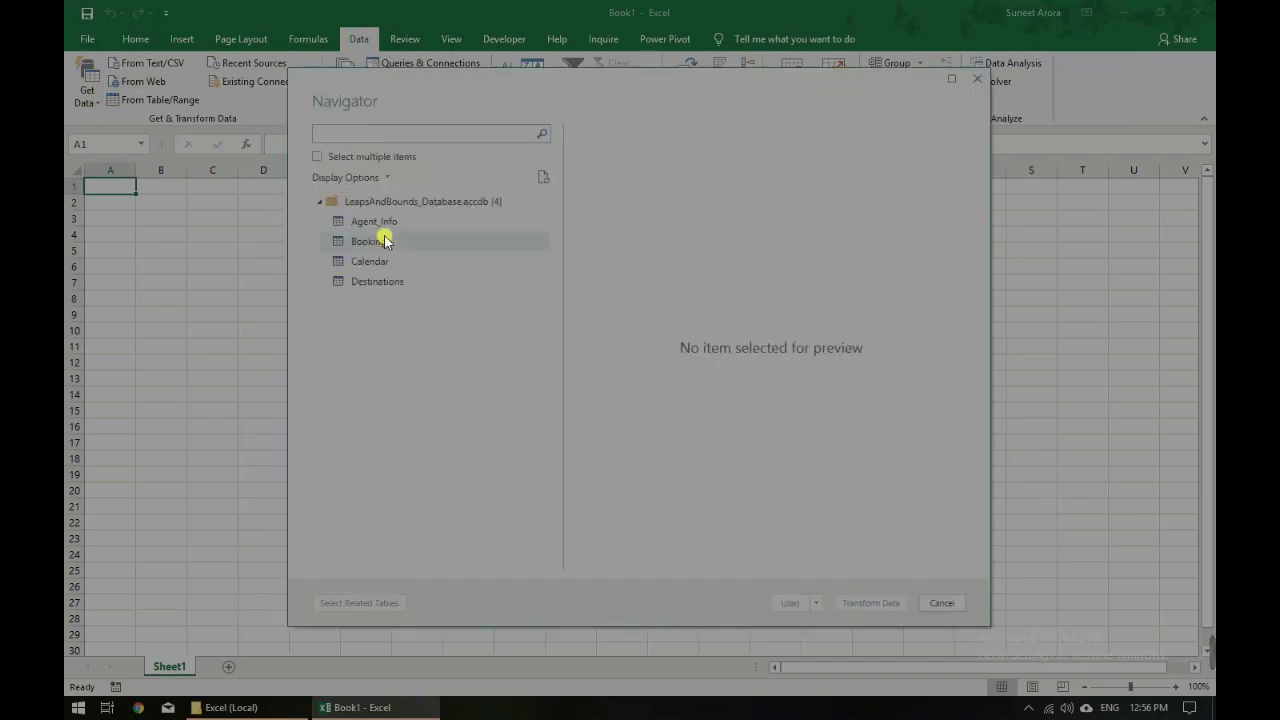
- Select the Agent_Info, Bookings, Calendar and Destinations tables together and load them as queries
{"action": "left_click", "coordinate": [316, 157]}
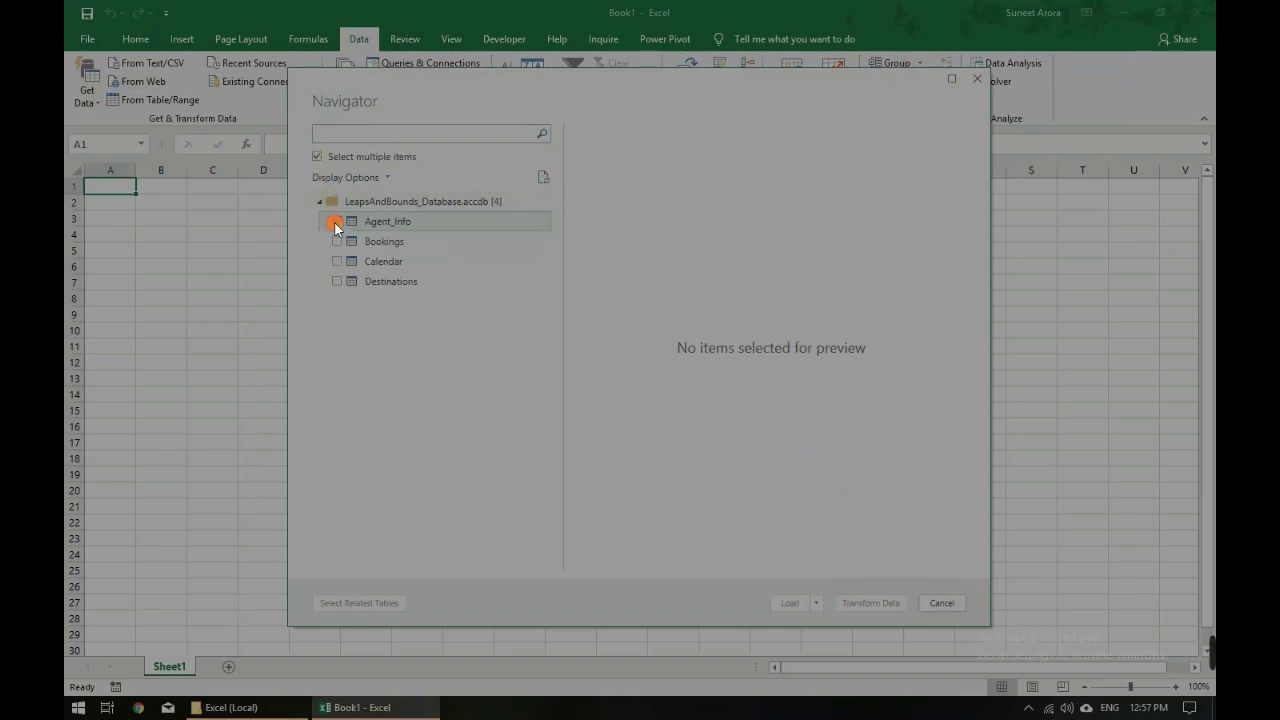
{"action": "left_click", "coordinate": [336, 222]}
{"action": "left_click", "coordinate": [337, 242]}
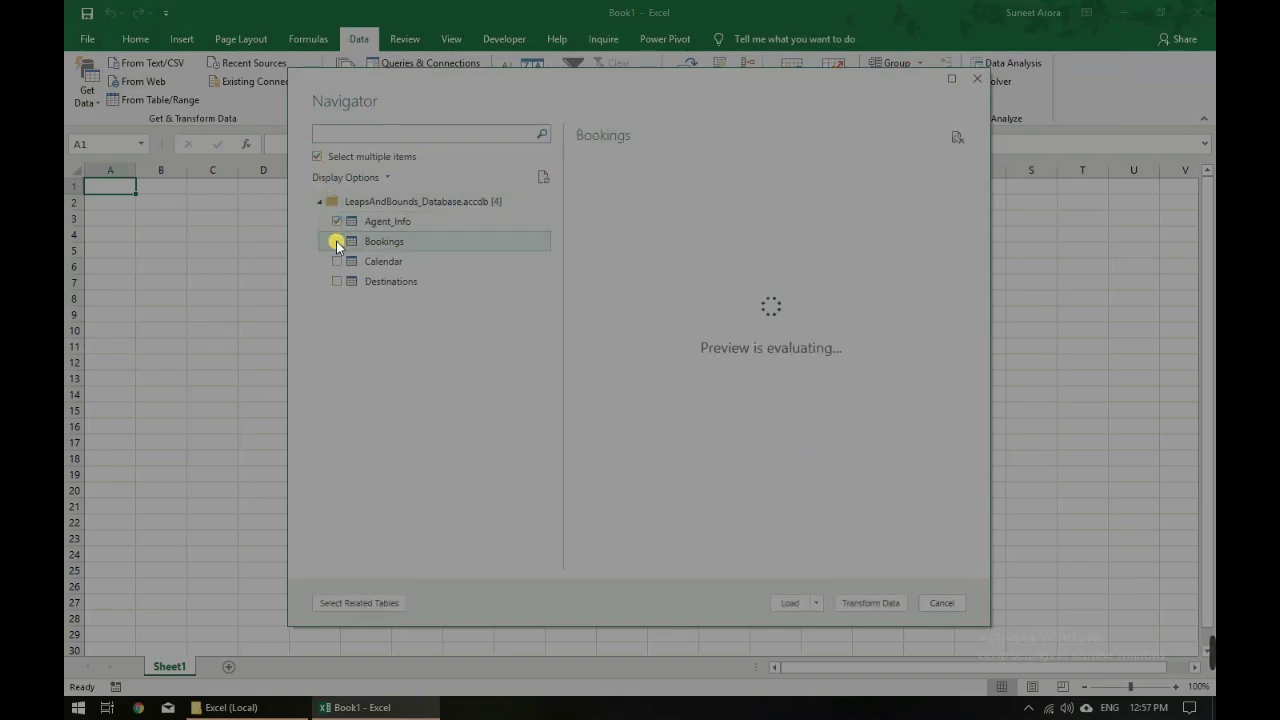
{"action": "left_click", "coordinate": [337, 261]}
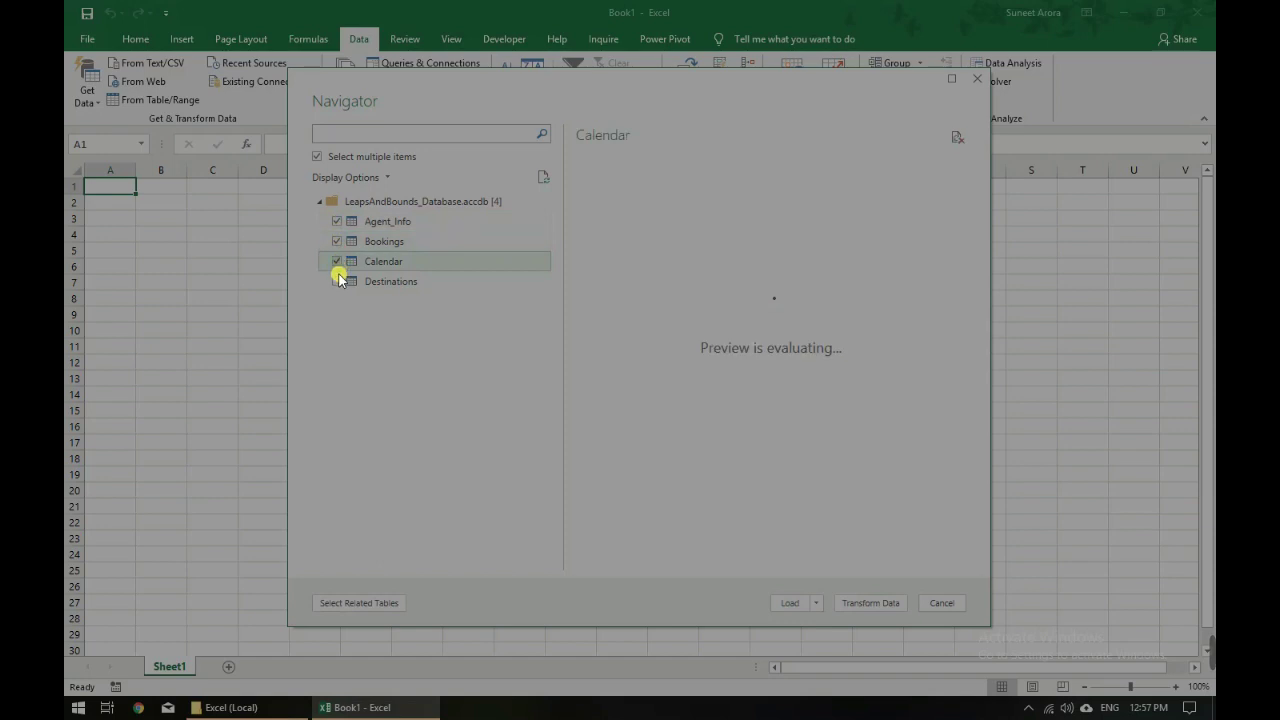
{"action": "left_click", "coordinate": [338, 282]}
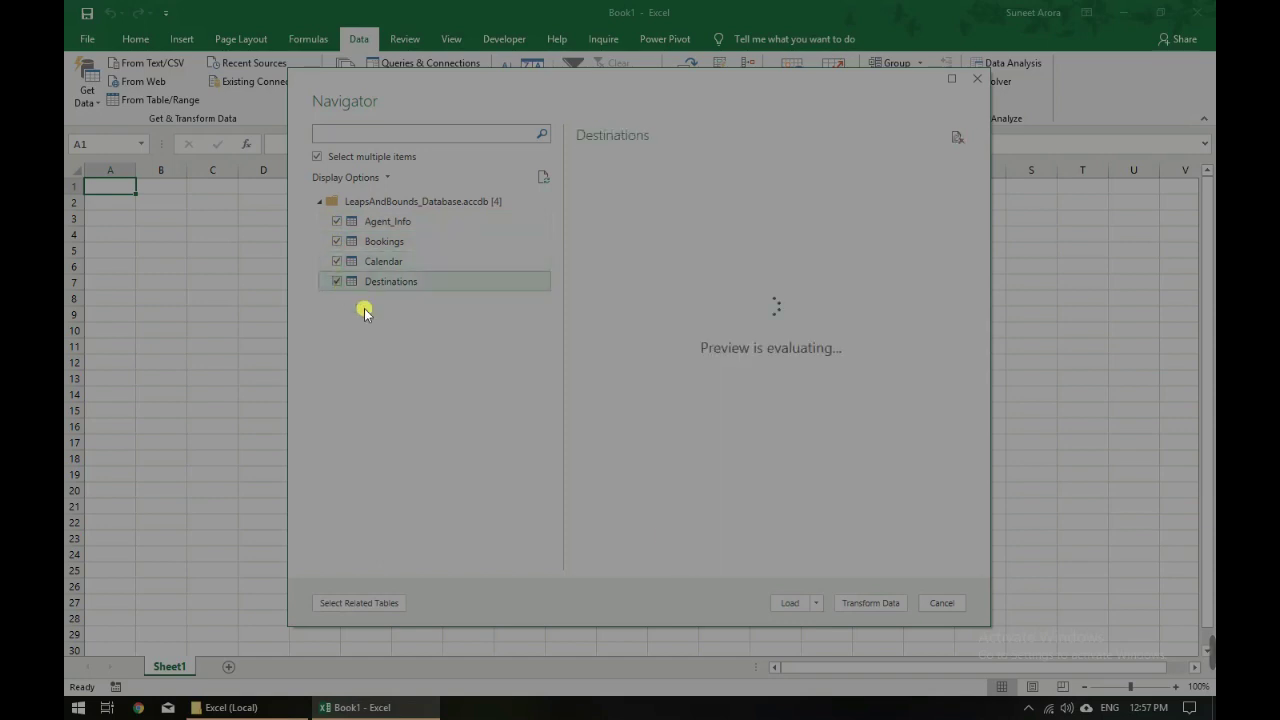
{"action": "left_click", "coordinate": [792, 603]}
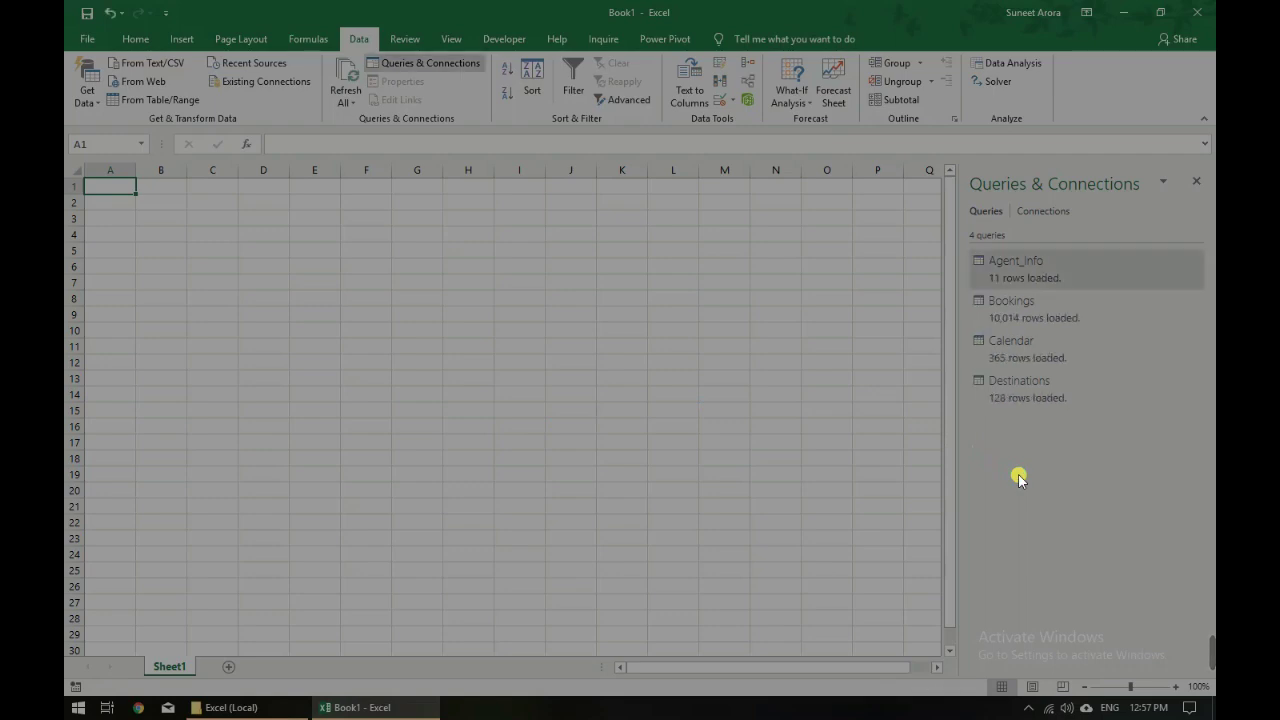
- Load the Agent_Info query as a table on the existing worksheet at $A$1
{"action": "right_click", "coordinate": [1010, 272]}
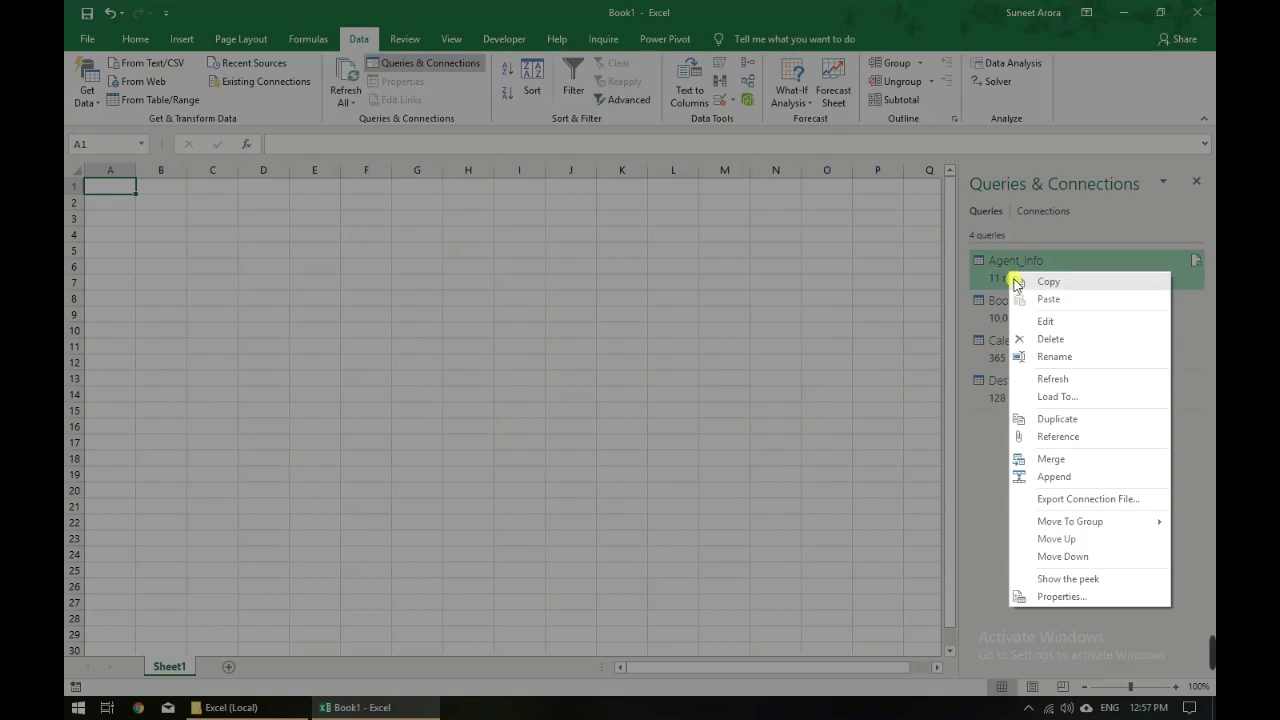
{"action": "left_click", "coordinate": [1054, 397]}
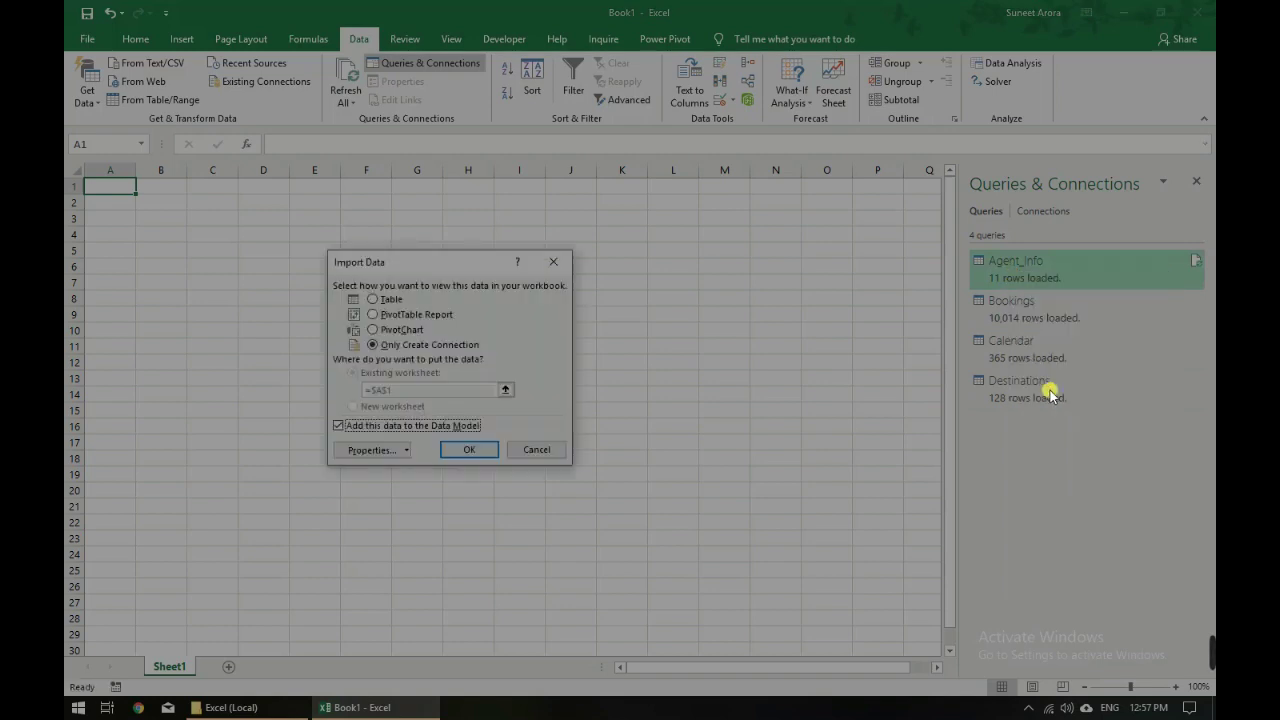
{"action": "left_click", "coordinate": [387, 299]}
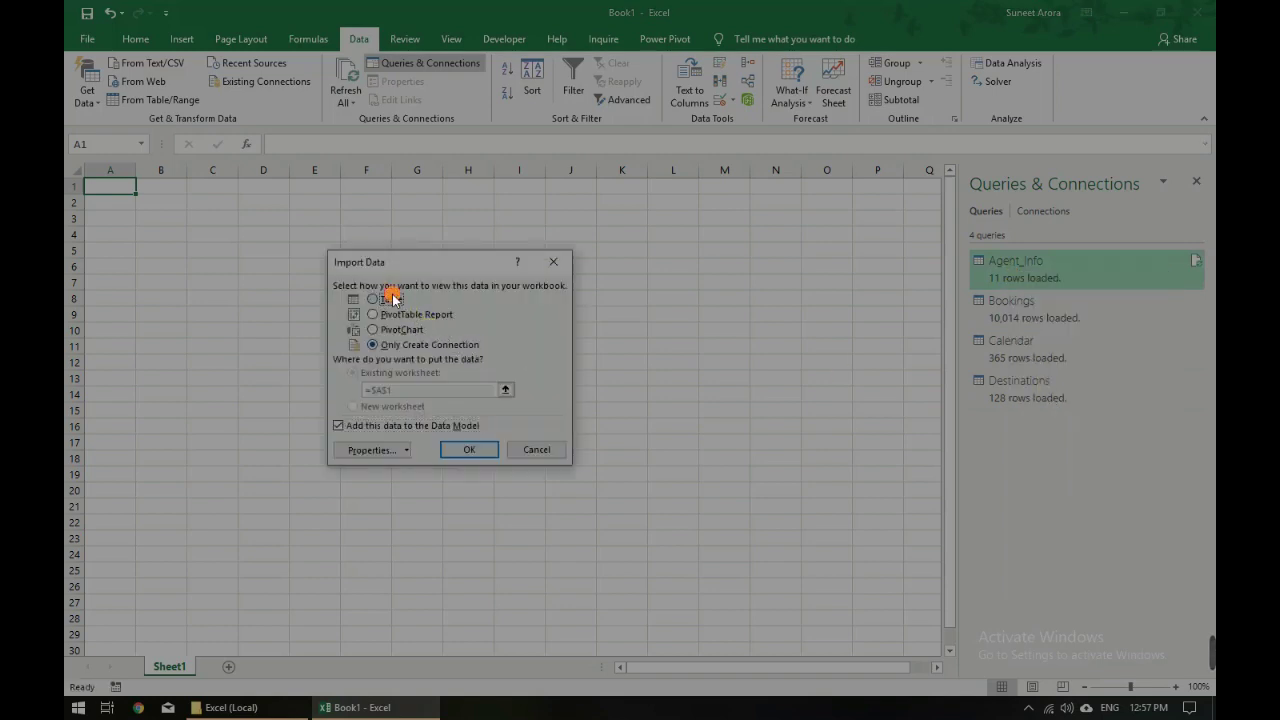
{"action": "left_click", "coordinate": [462, 450]}
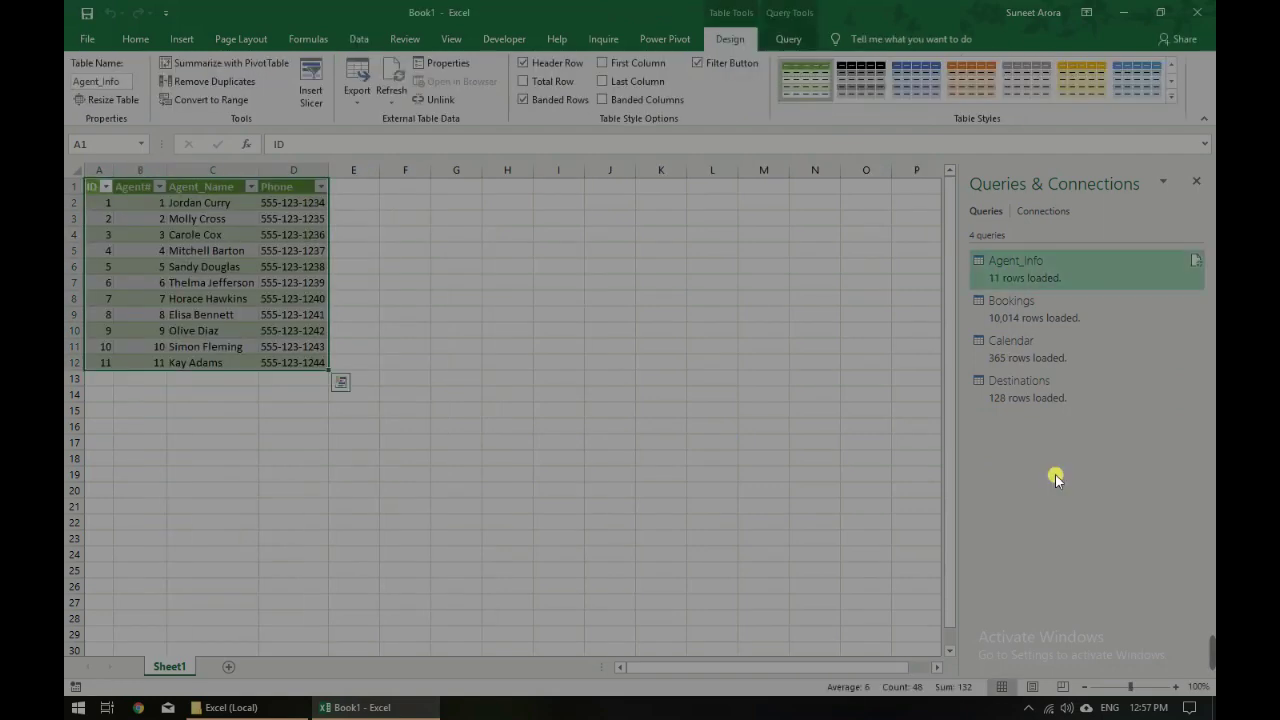
- Load the Bookings query as a table on a new worksheet
{"action": "right_click", "coordinate": [1009, 319]}
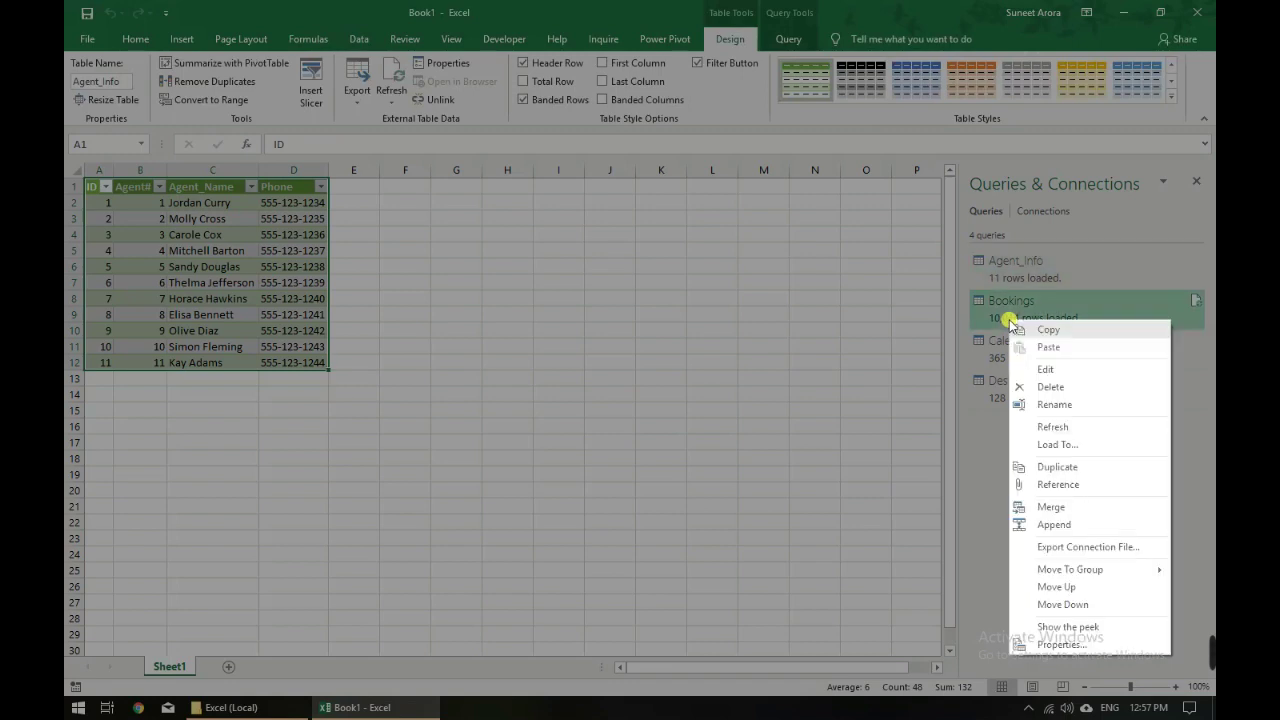
{"action": "left_click", "coordinate": [1050, 445]}
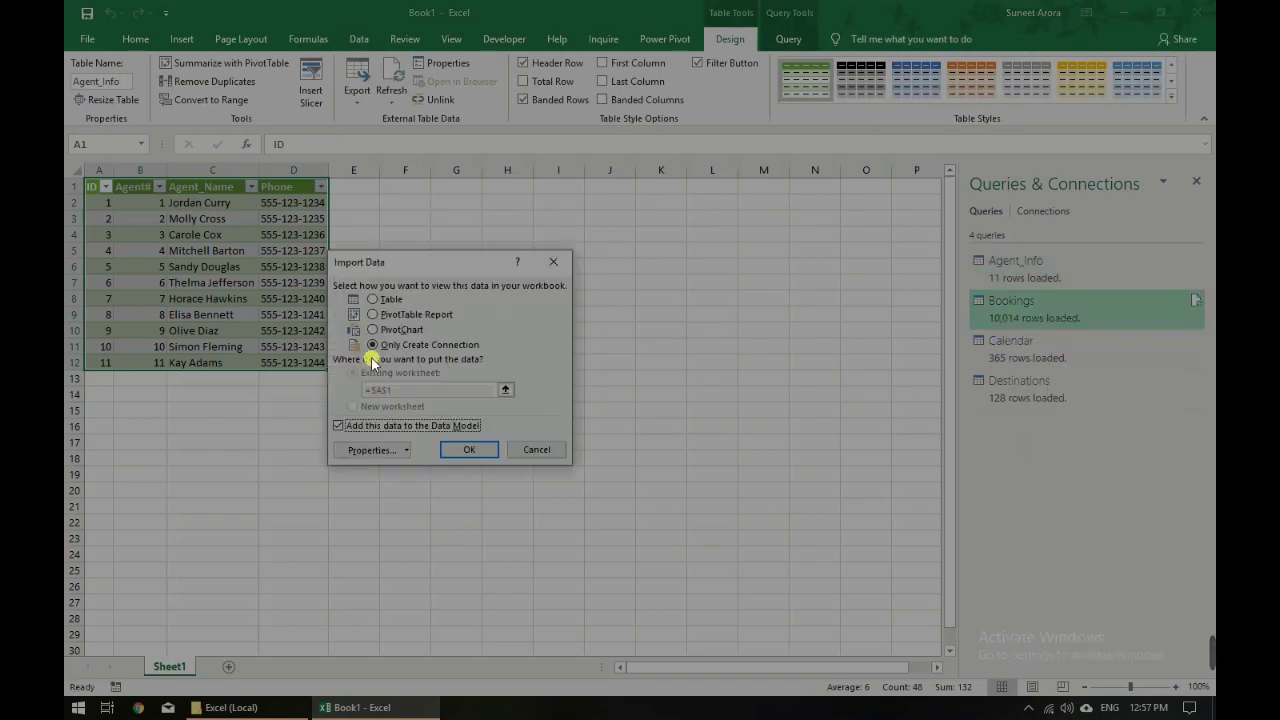
{"action": "left_click", "coordinate": [371, 300]}
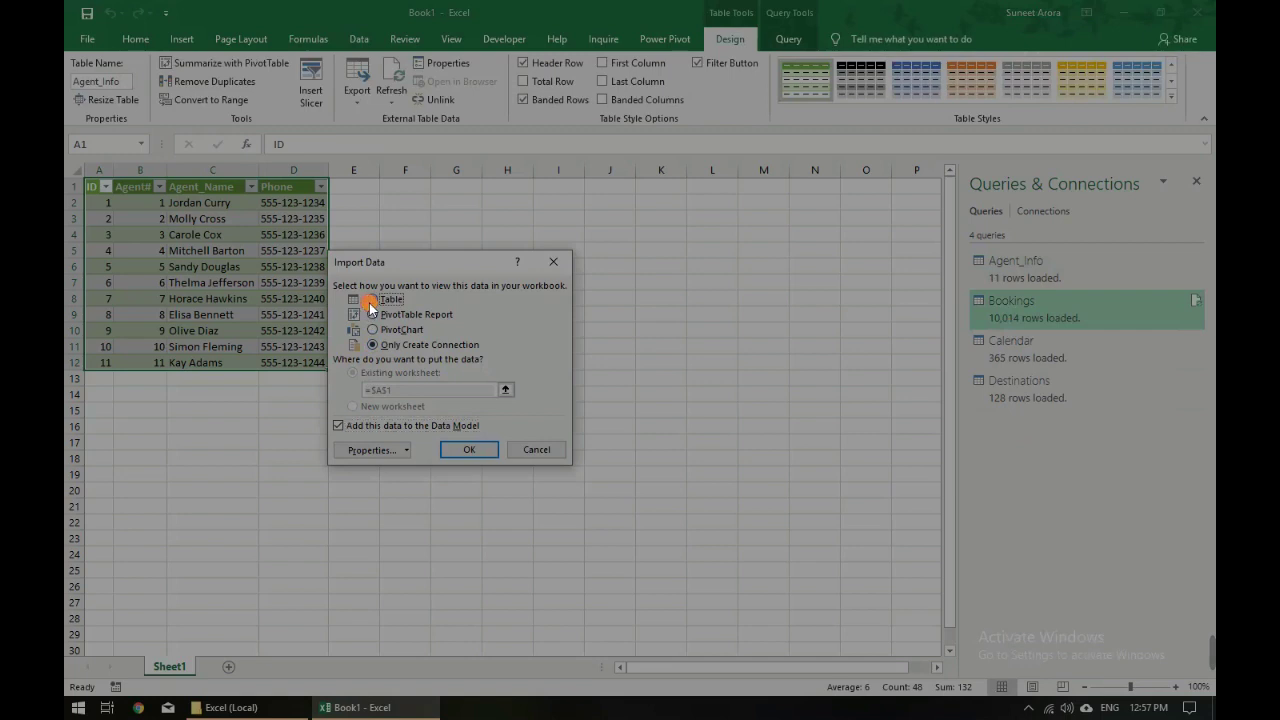
{"action": "left_click", "coordinate": [356, 407]}
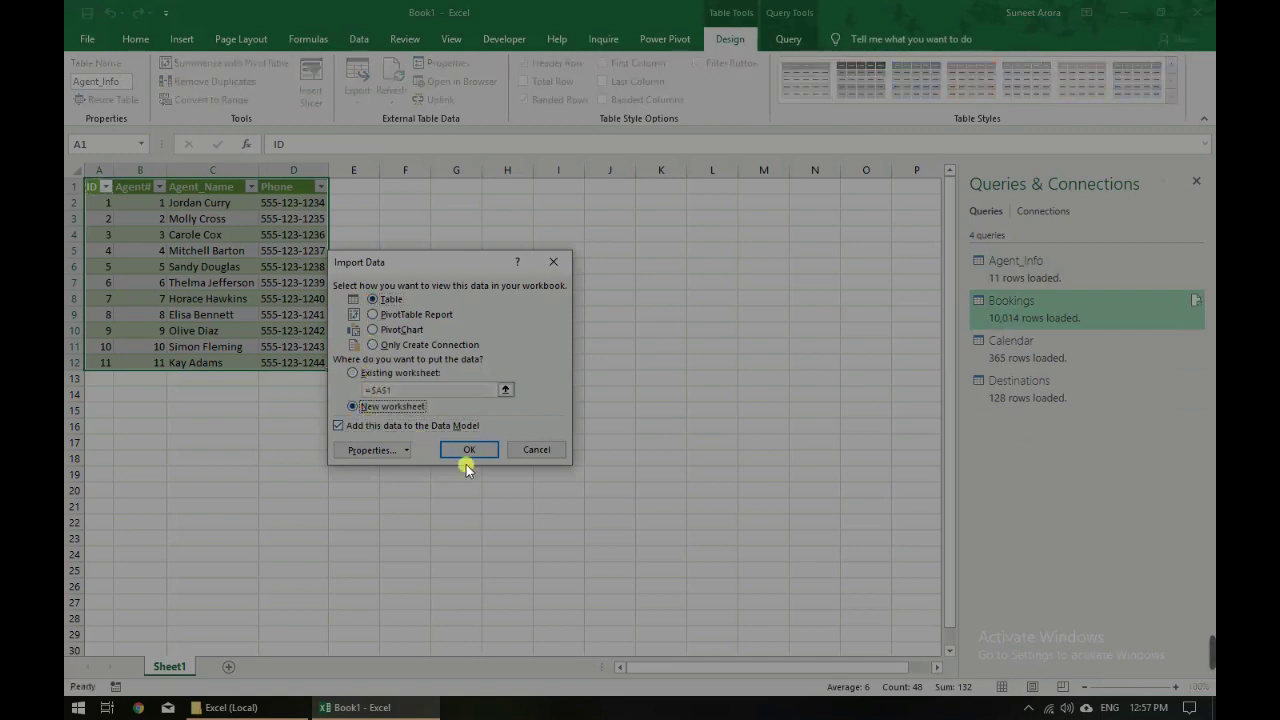
{"action": "left_click", "coordinate": [469, 450]}
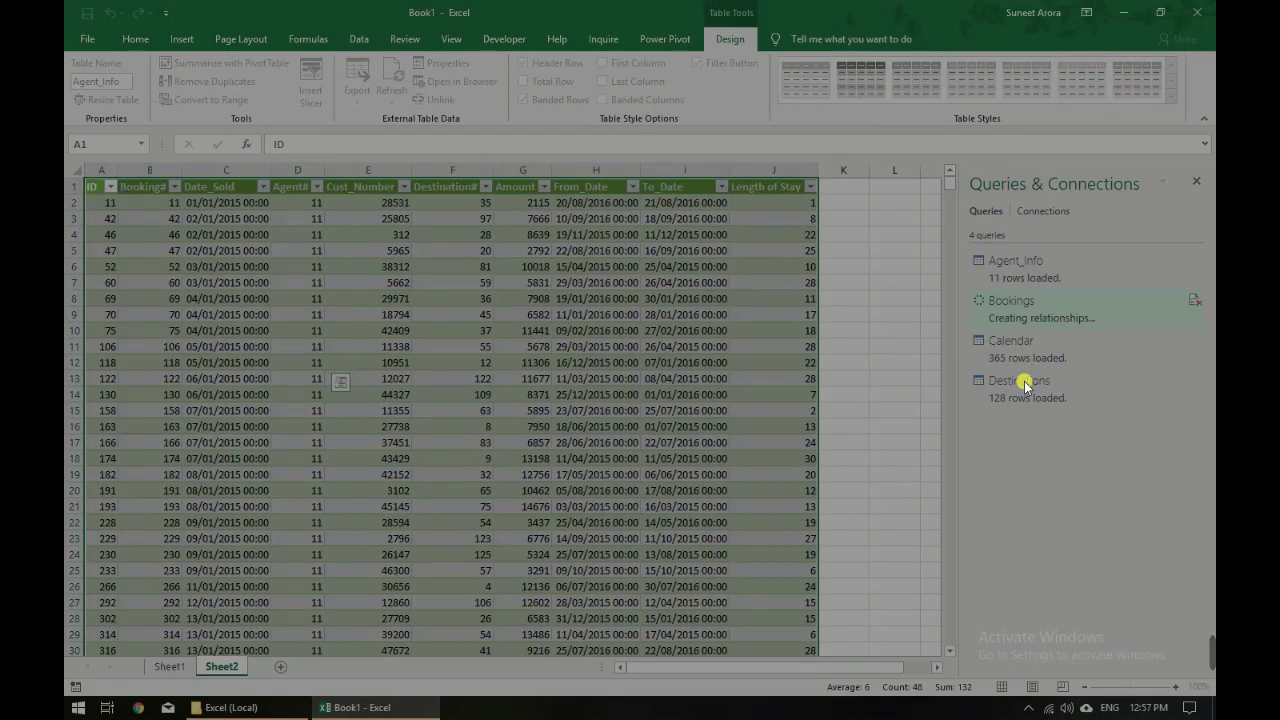
- Load the Destinations query as a table on a new worksheet
{"action": "right_click", "coordinate": [1025, 386]}
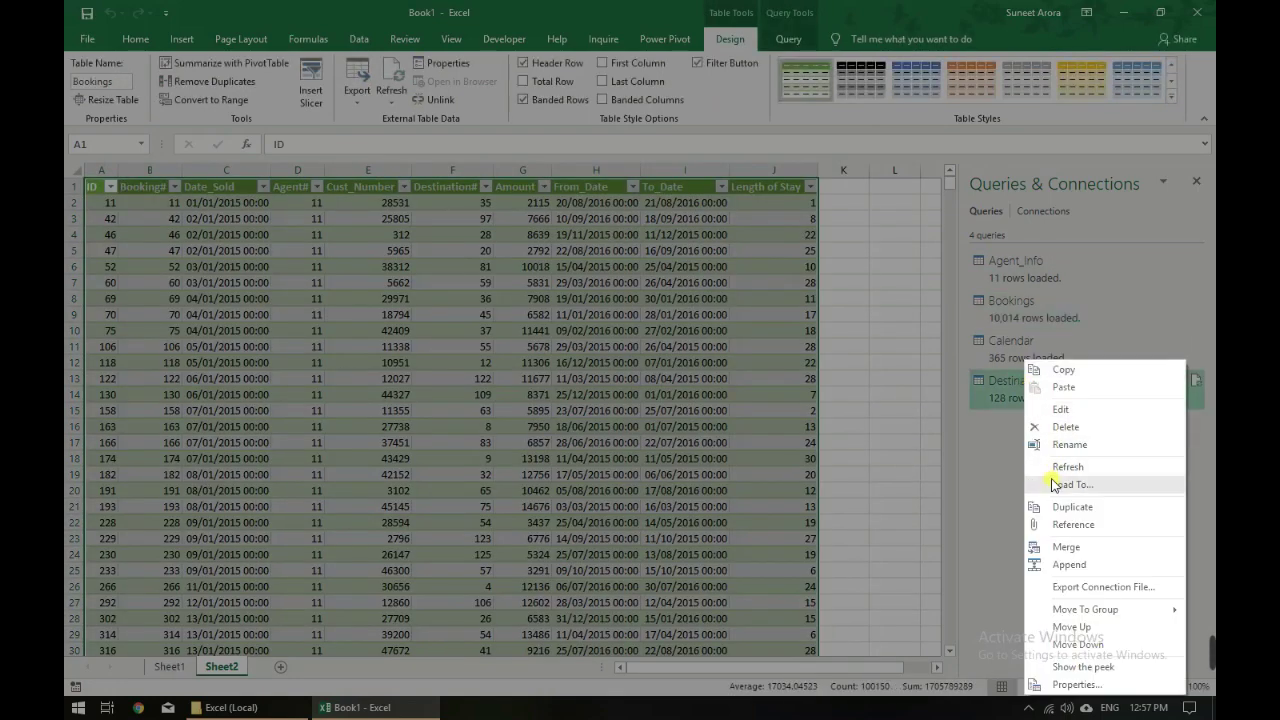
{"action": "left_click", "coordinate": [1051, 482]}
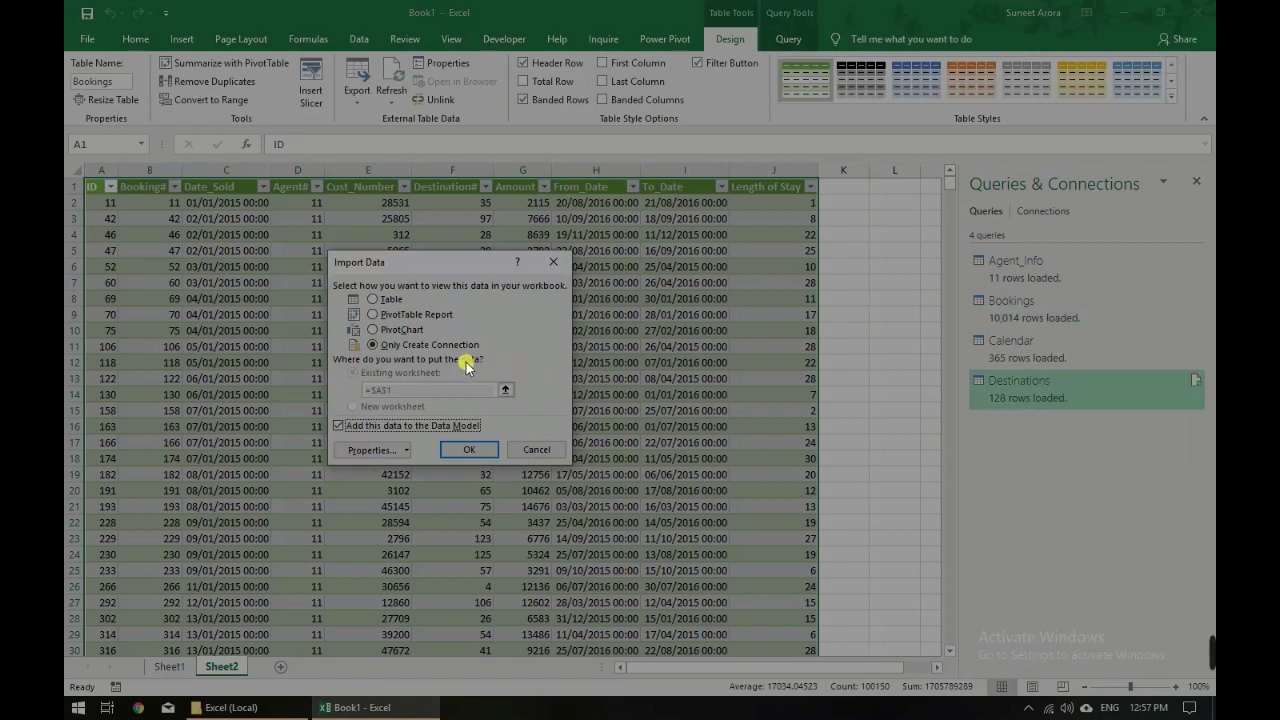
{"action": "left_click", "coordinate": [378, 298]}
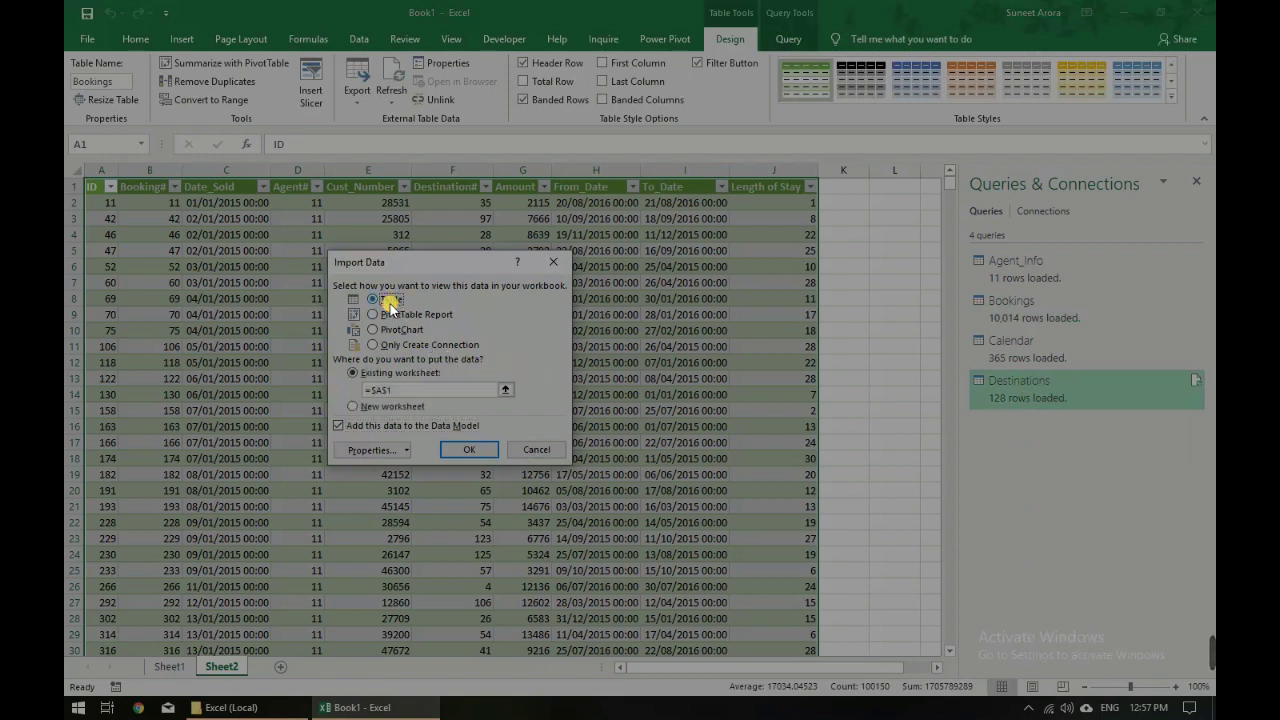
{"action": "left_click", "coordinate": [352, 405]}
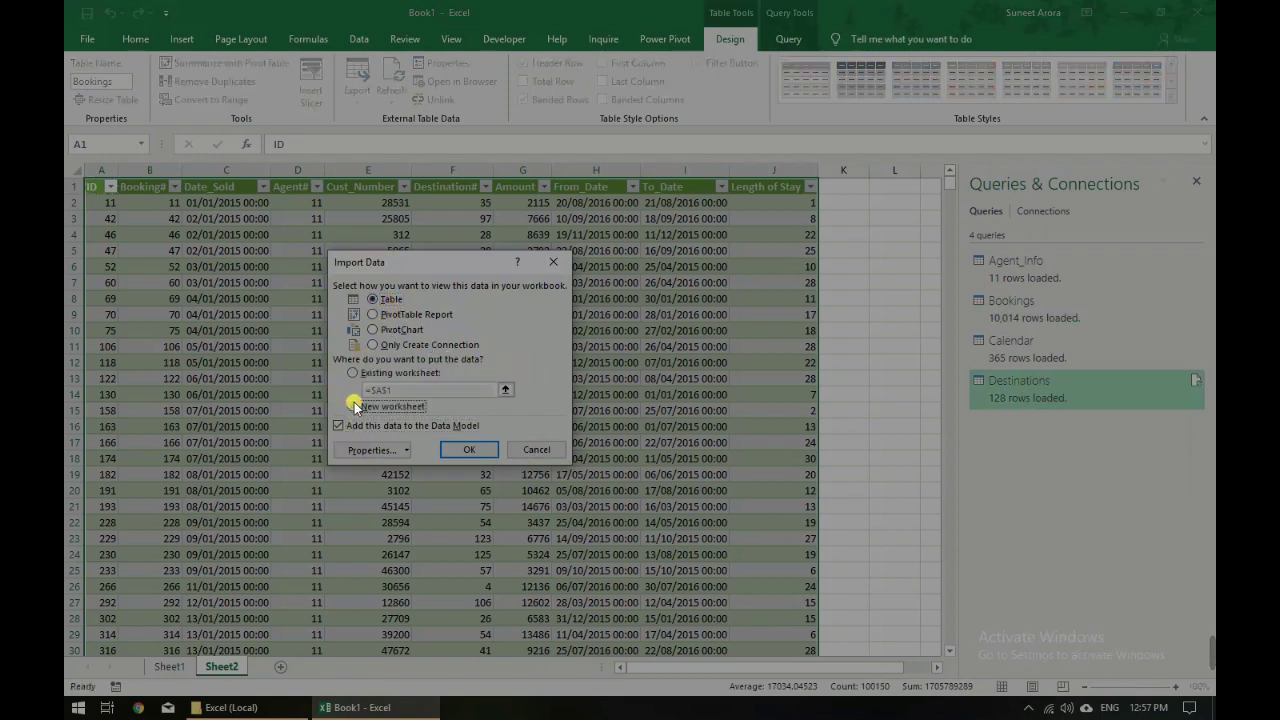
{"action": "left_click", "coordinate": [472, 453]}
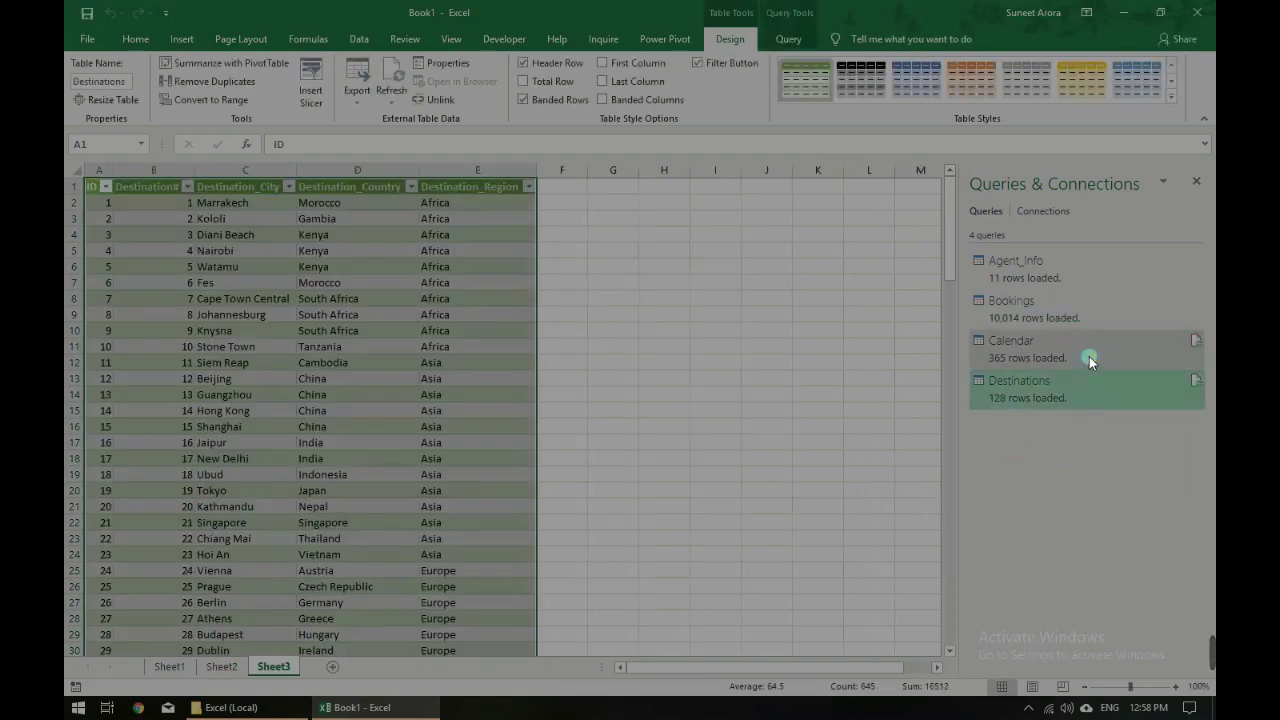
- Load the Calendar query as a table on a new worksheet
{"action": "right_click", "coordinate": [1089, 358]}
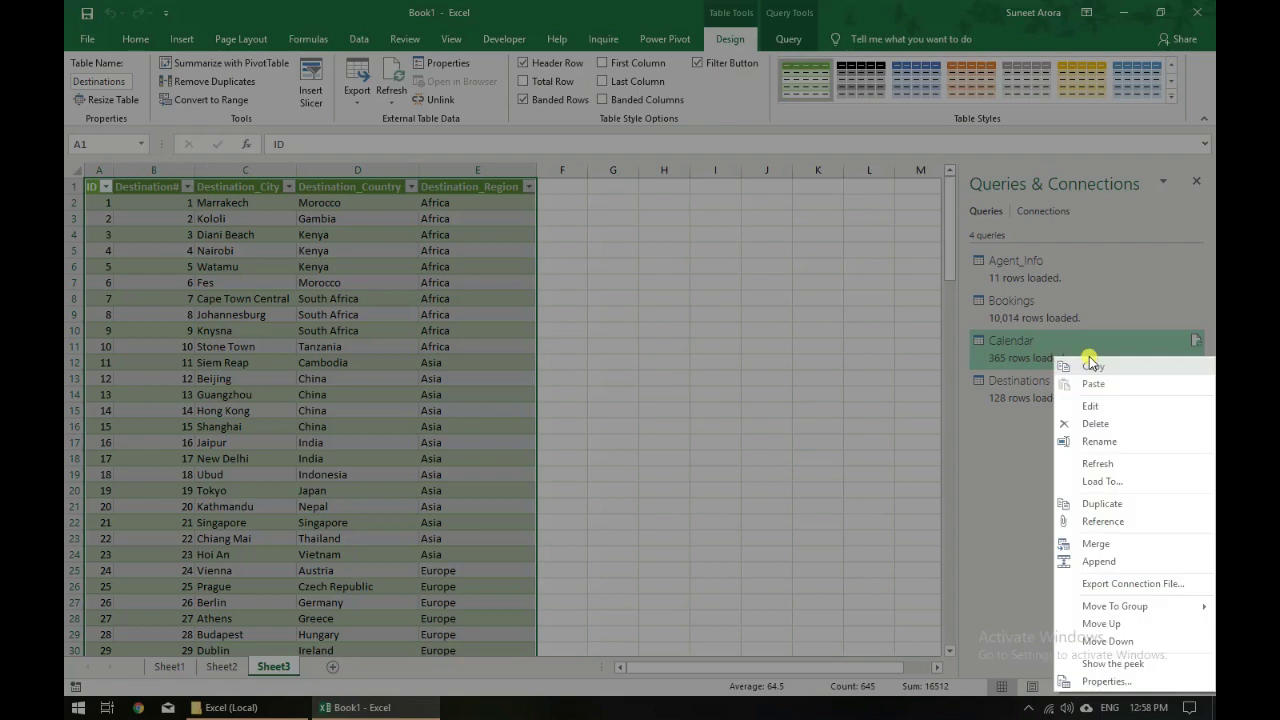
{"action": "left_click", "coordinate": [1113, 482]}
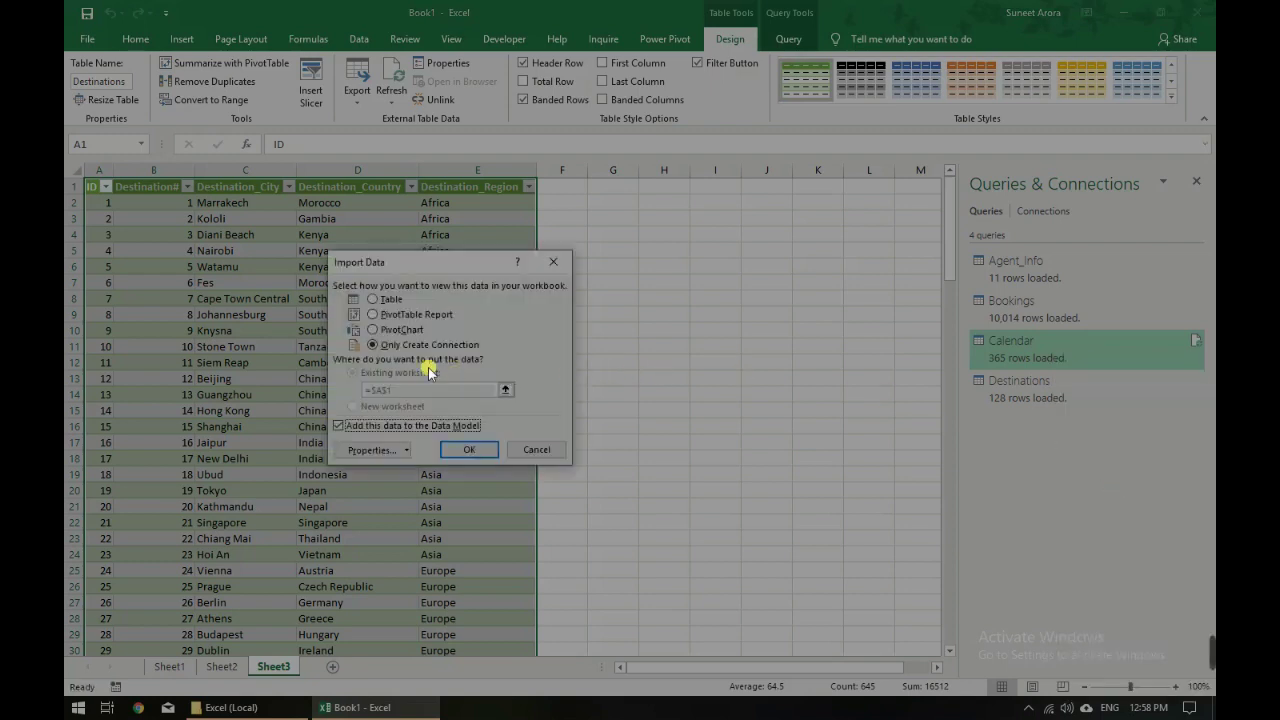
{"action": "left_click", "coordinate": [387, 300]}
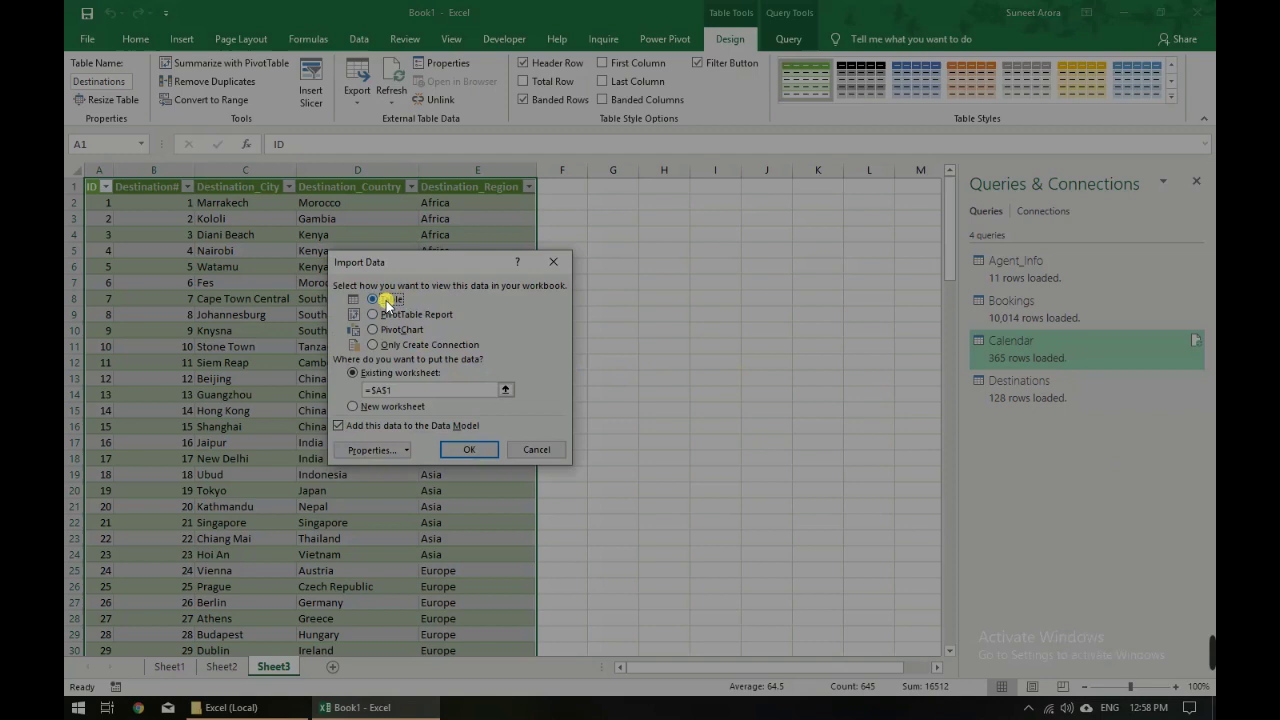
{"action": "left_click", "coordinate": [389, 406]}
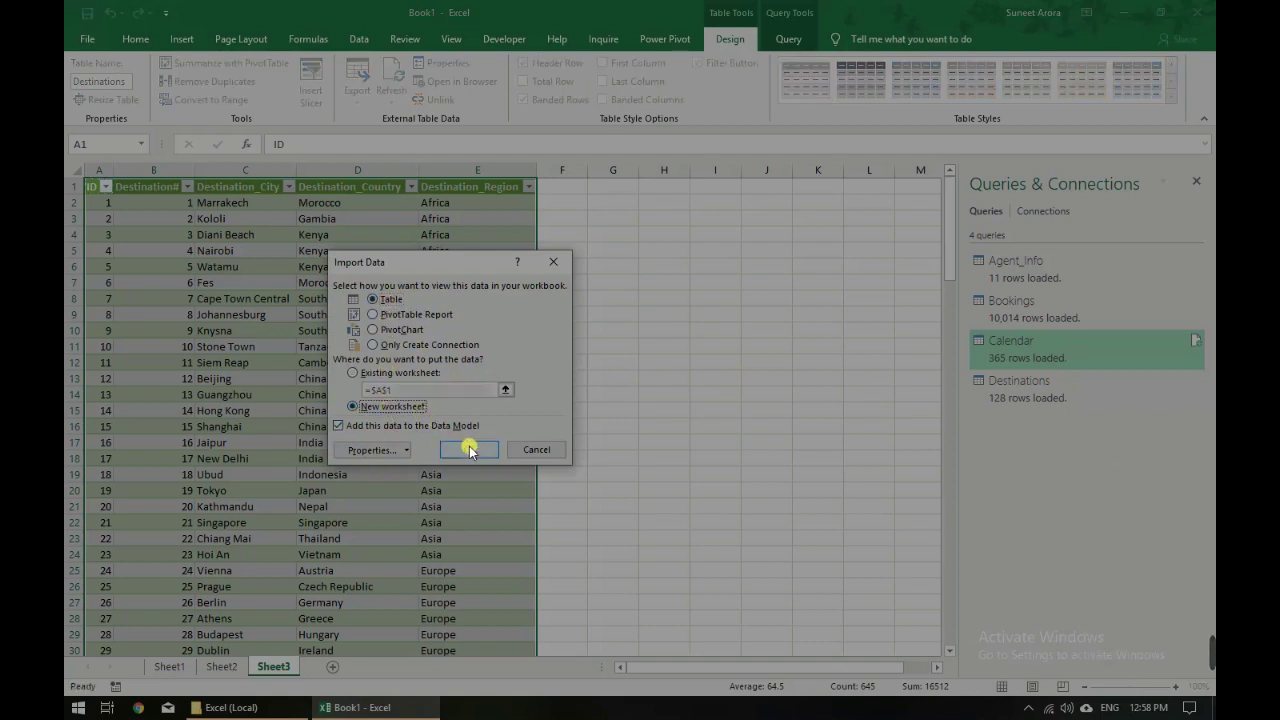
{"action": "left_click", "coordinate": [468, 448]}
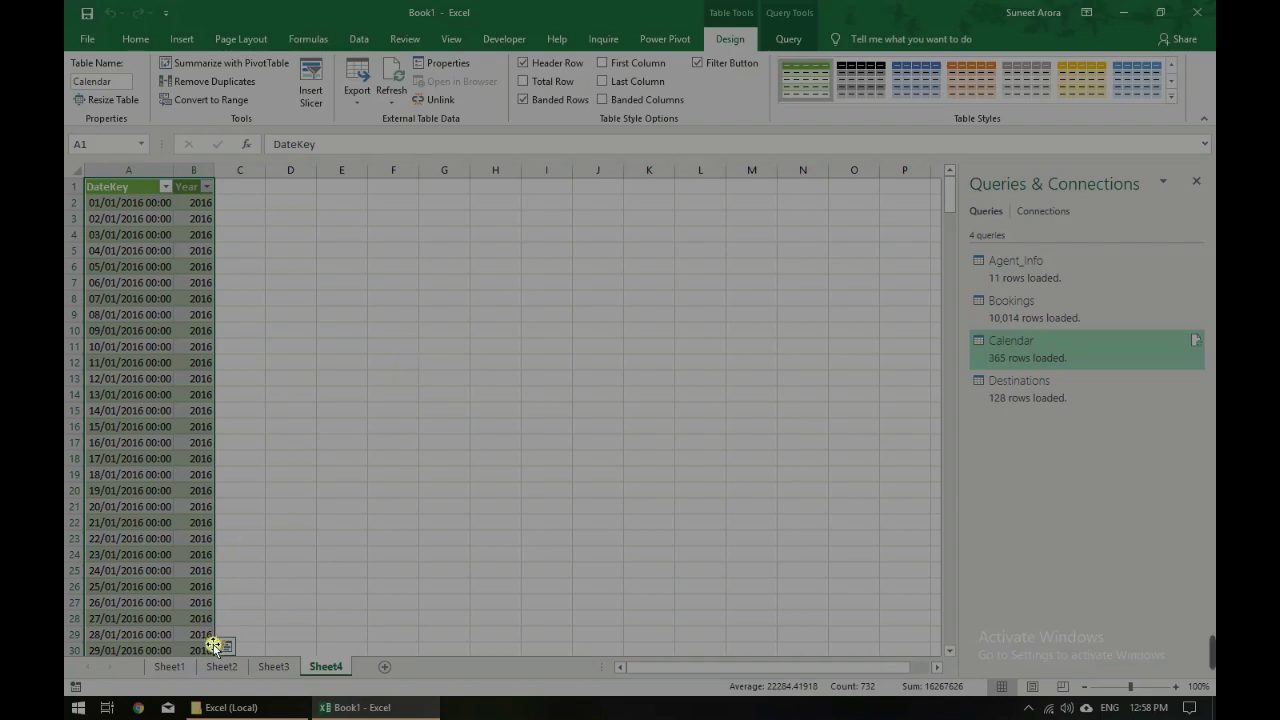
{"action": "left_click", "coordinate": [183, 674]}
{"action": "left_click", "coordinate": [183, 676]}
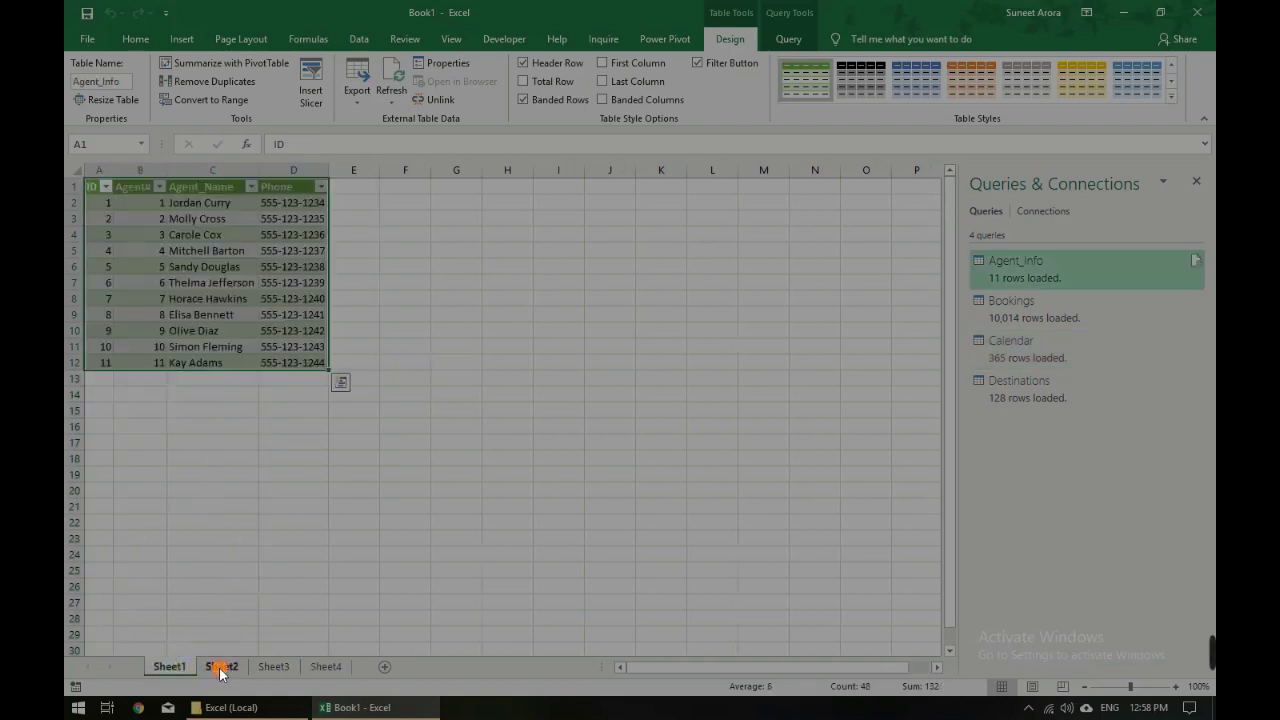
{"action": "left_click", "coordinate": [218, 668]}
{"action": "left_click", "coordinate": [280, 668]}
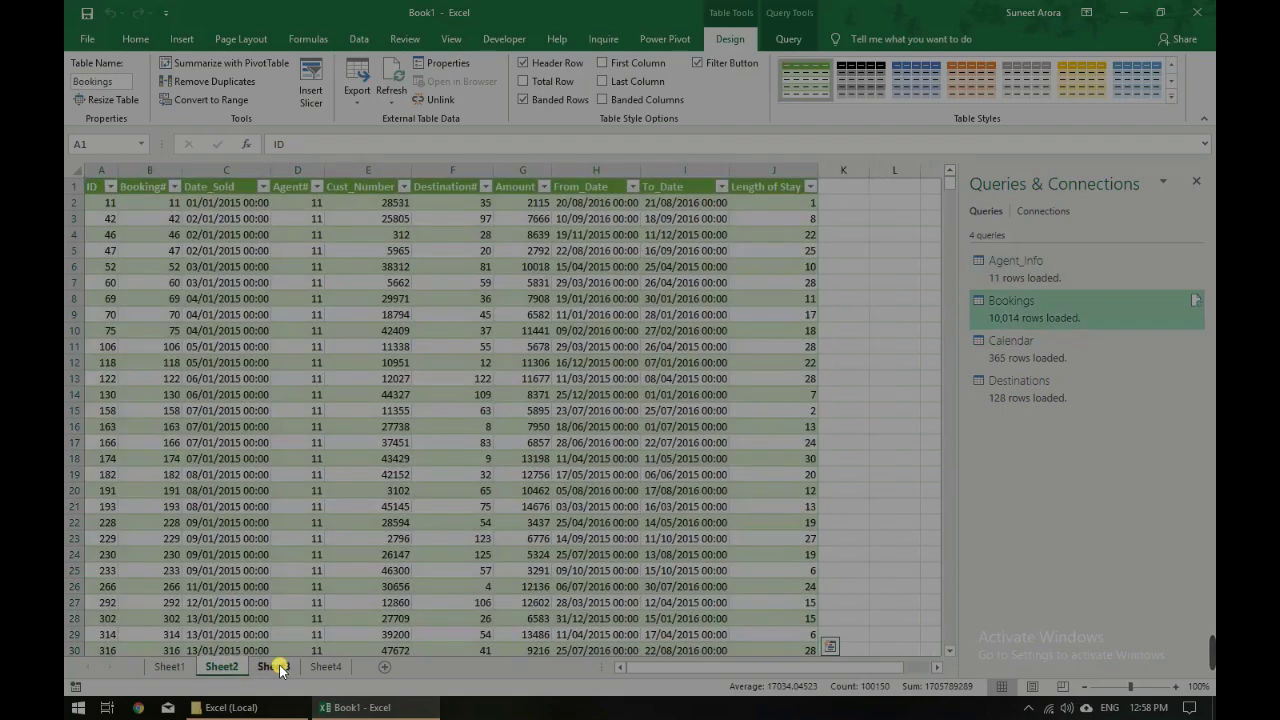
{"action": "left_click", "coordinate": [330, 667]}
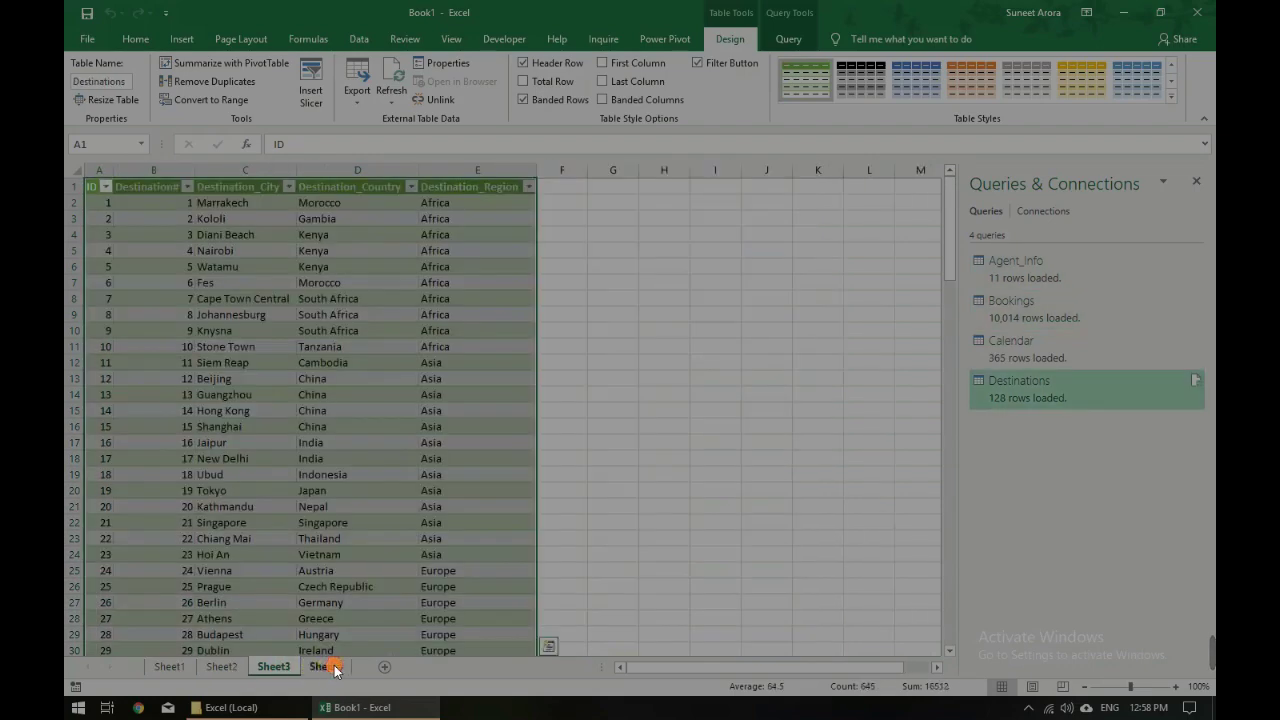